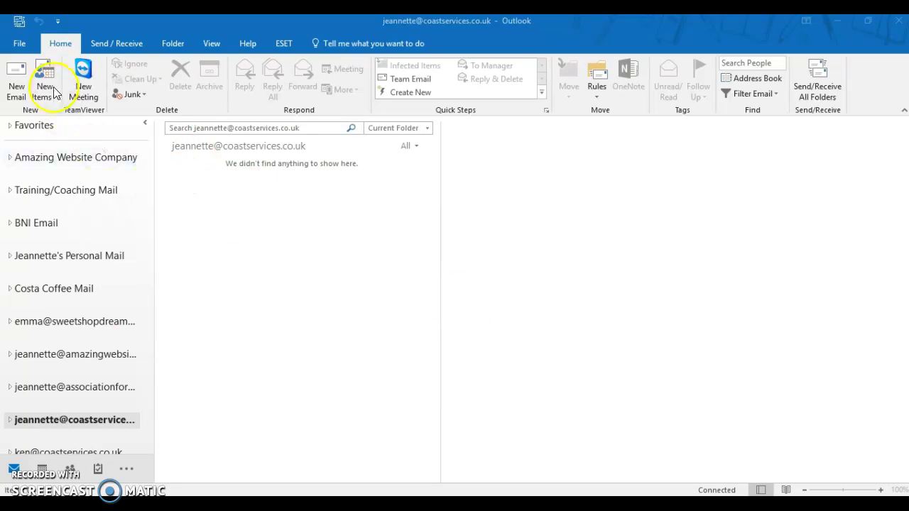
Open the mail signature settings and select the Coast Services signature for editing
{"action": "left_click", "coordinate": [20, 46]}
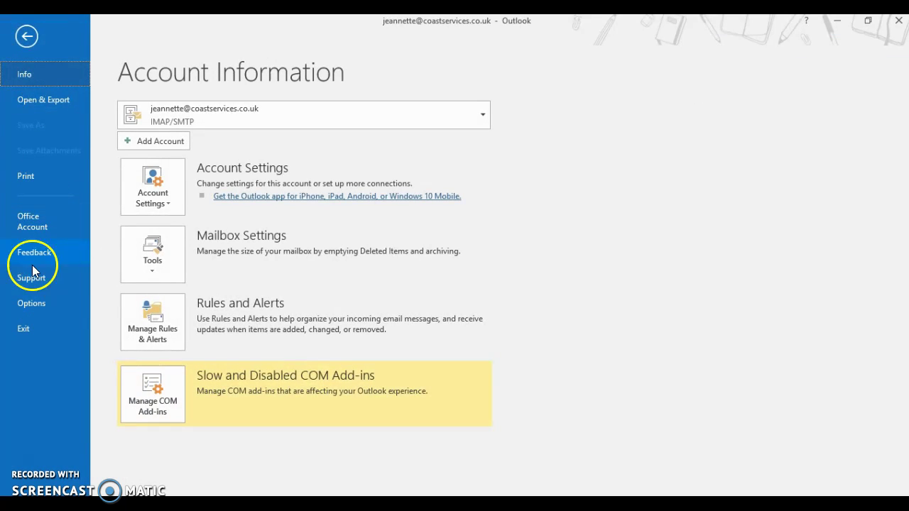
{"action": "left_click", "coordinate": [35, 304]}
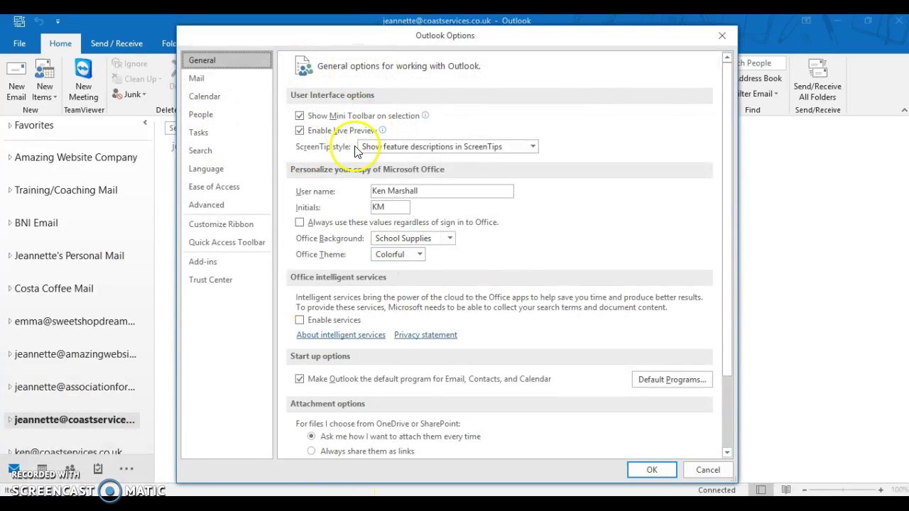
{"action": "left_click", "coordinate": [207, 79]}
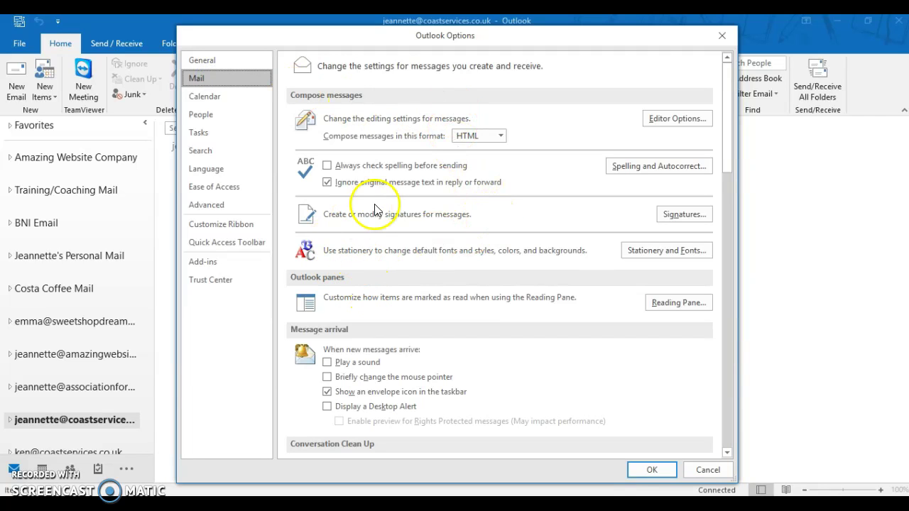
{"action": "left_click", "coordinate": [684, 214]}
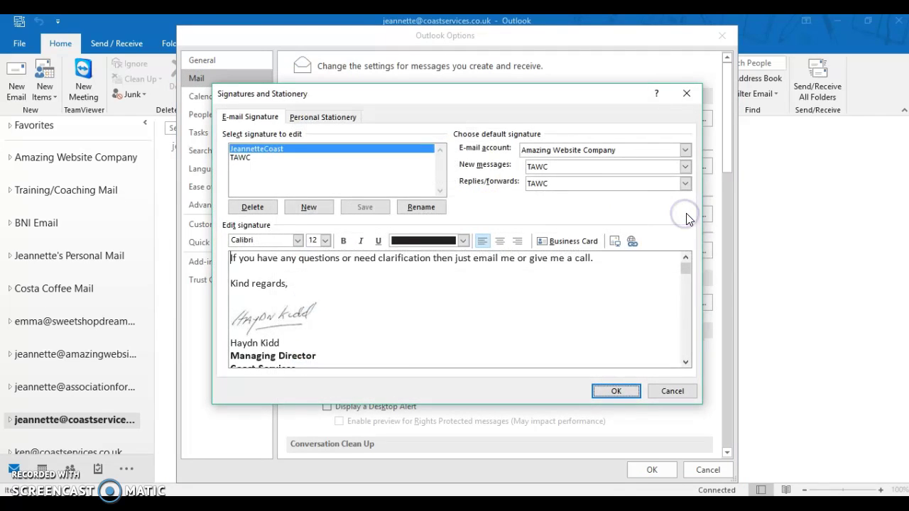
{"action": "left_click", "coordinate": [294, 150]}
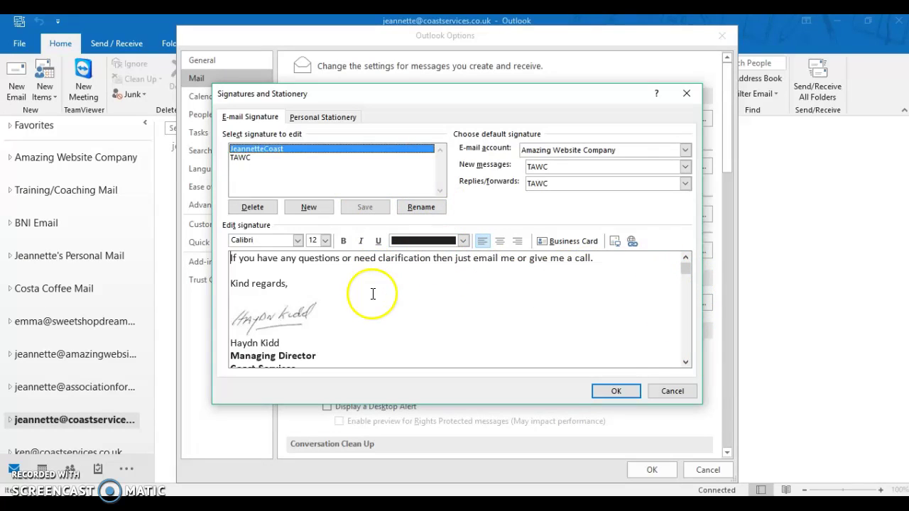
Examine the Coast Services signature from its opening line down to the logos
{"action": "left_click", "coordinate": [687, 362]}
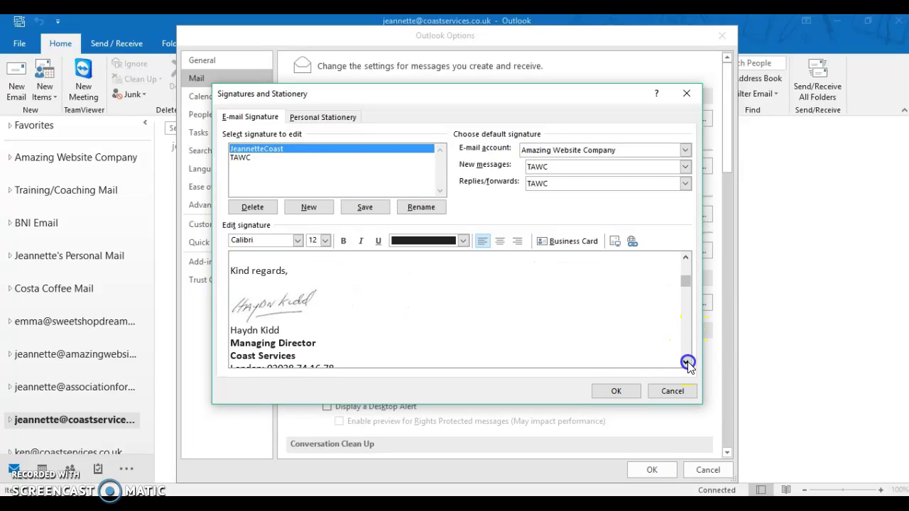
{"action": "left_click", "coordinate": [687, 362]}
{"action": "left_click", "coordinate": [687, 362]}
{"action": "left_click", "coordinate": [687, 362]}
{"action": "left_click", "coordinate": [685, 362]}
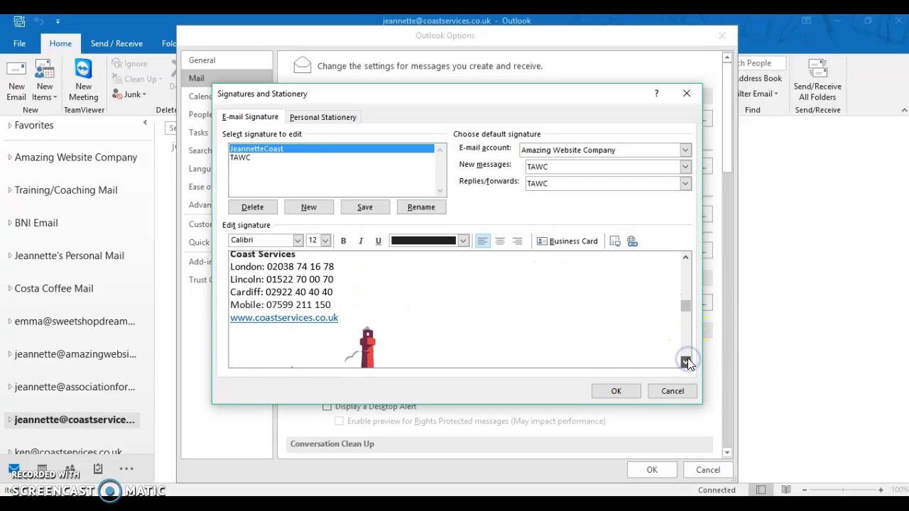
{"action": "left_click", "coordinate": [686, 362]}
{"action": "left_click", "coordinate": [686, 362]}
{"action": "left_click", "coordinate": [686, 362]}
{"action": "left_click_drag", "start_coordinate": [686, 351], "coordinate": [686, 267]}
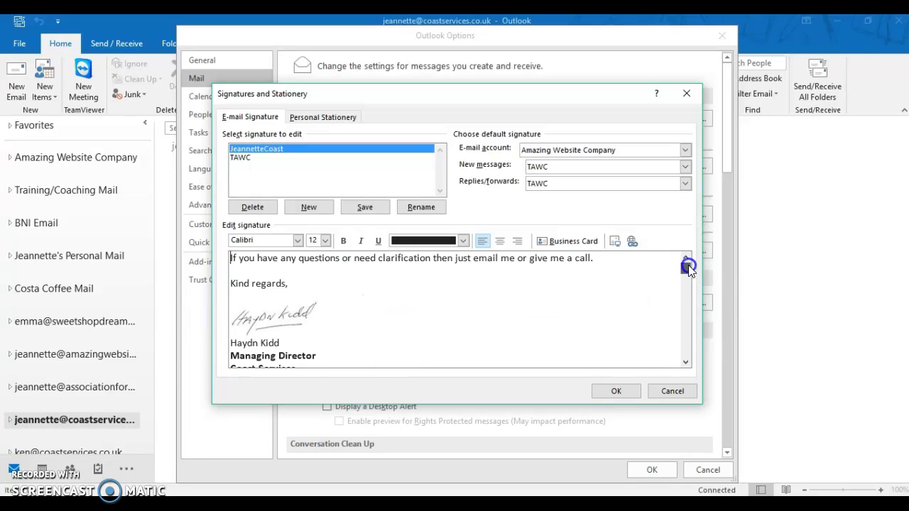
Replace the mobile number in the Coast Services signature with the new phone number, then save and close the options
{"action": "left_click", "coordinate": [401, 298]}
{"action": "key", "text": "Down"}
{"action": "key", "text": "Down"}
{"action": "key", "text": "Down"}
{"action": "key", "text": "Down"}
{"action": "key", "text": "Down"}
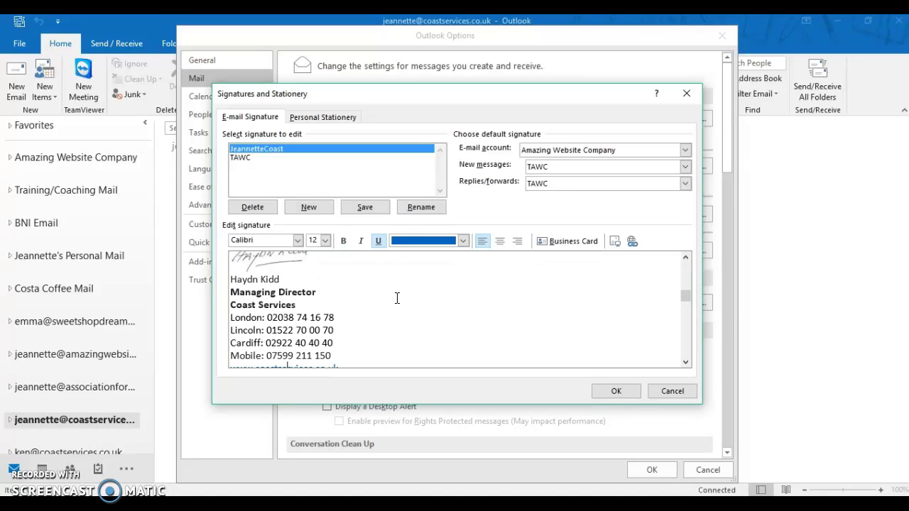
{"action": "left_click", "coordinate": [273, 355]}
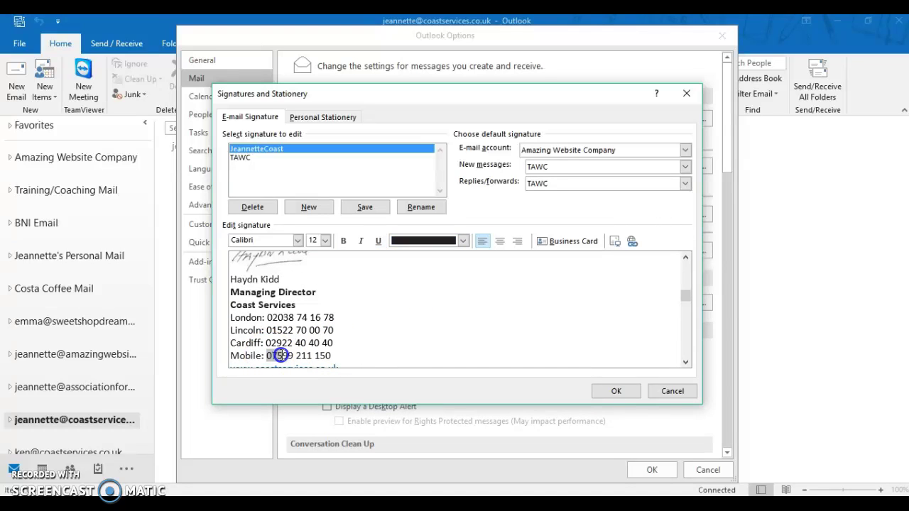
{"action": "left_click", "coordinate": [269, 358]}
{"action": "left_click", "coordinate": [376, 244]}
{"action": "left_click", "coordinate": [365, 206]}
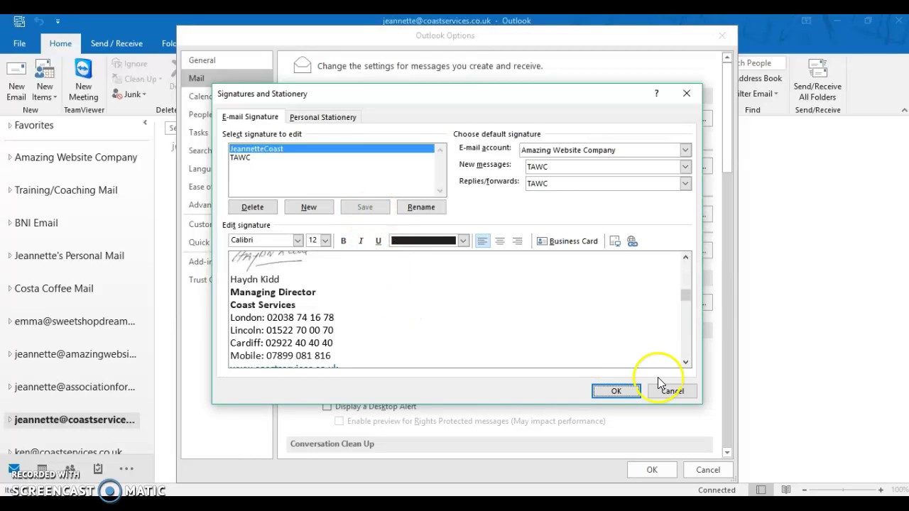
{"action": "left_click", "coordinate": [627, 389]}
{"action": "left_click", "coordinate": [643, 468]}
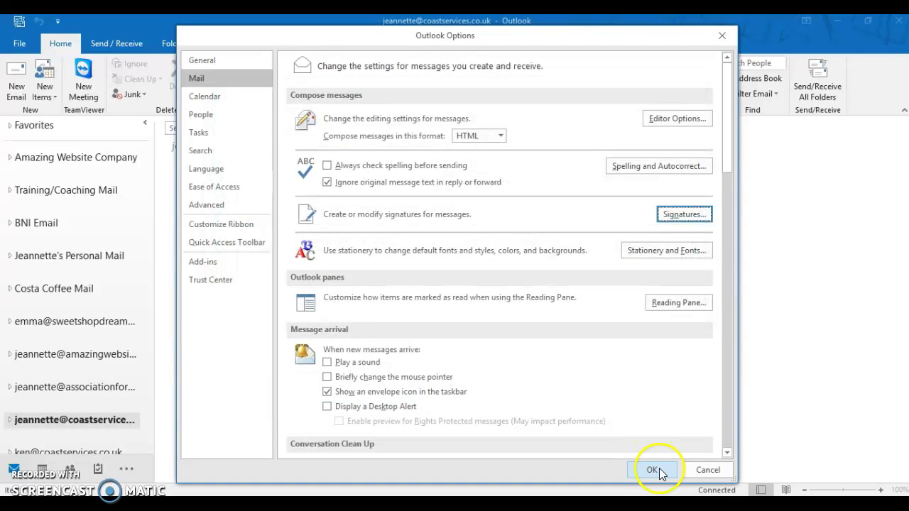
Open the inbox of the Coast Services account and start a new email to check its signature
{"action": "scroll", "coordinate": [65, 380], "scroll_direction": "down", "scroll_amount": 3}
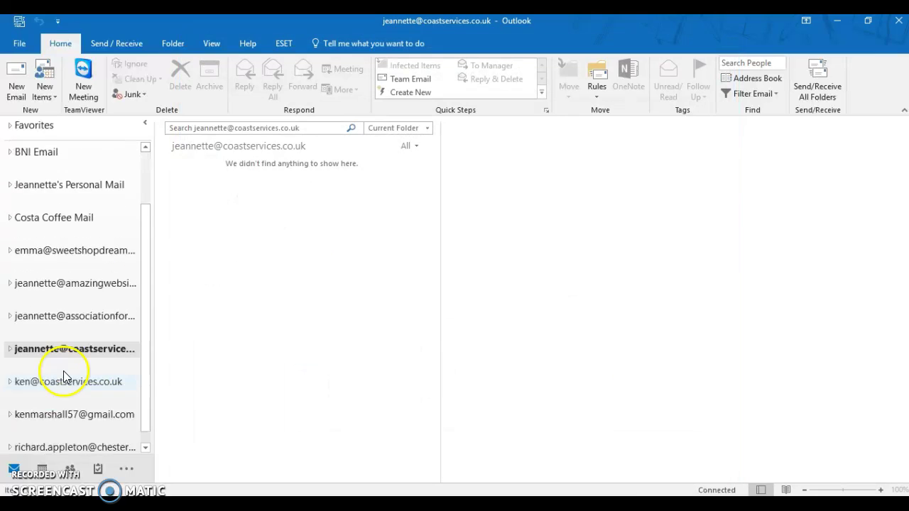
{"action": "left_click", "coordinate": [11, 335]}
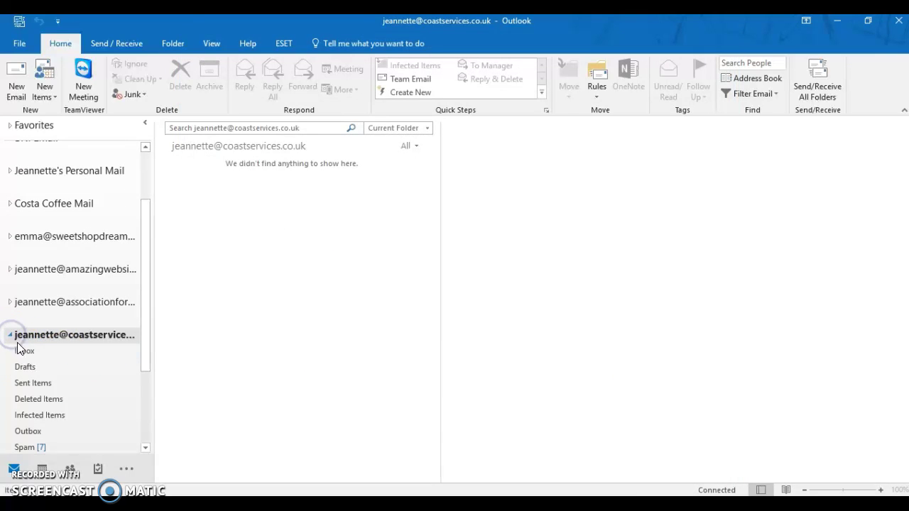
{"action": "left_click", "coordinate": [25, 351]}
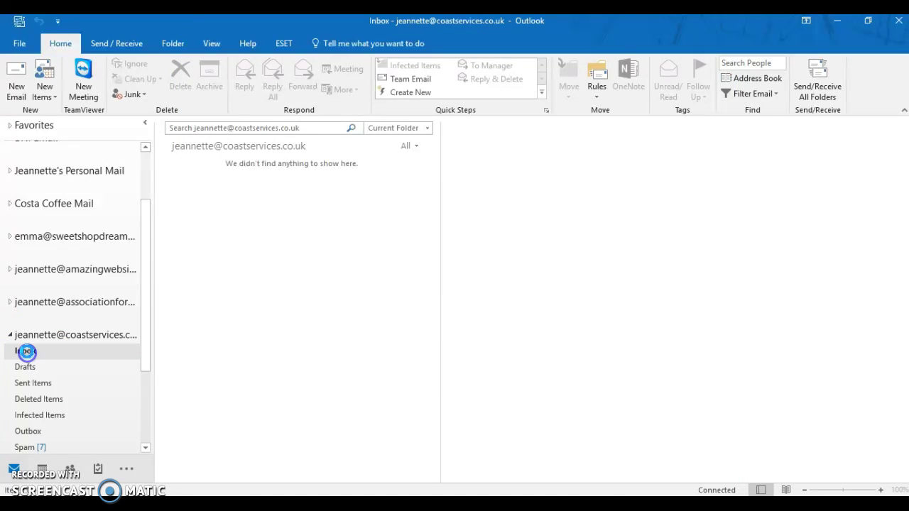
{"action": "left_click", "coordinate": [17, 78]}
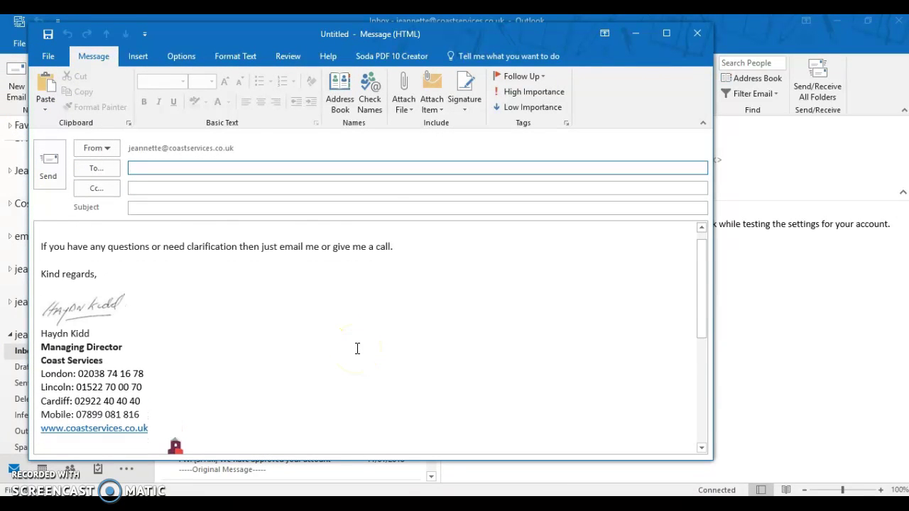
{"action": "scroll", "coordinate": [357, 348], "scroll_direction": "down", "scroll_amount": 1}
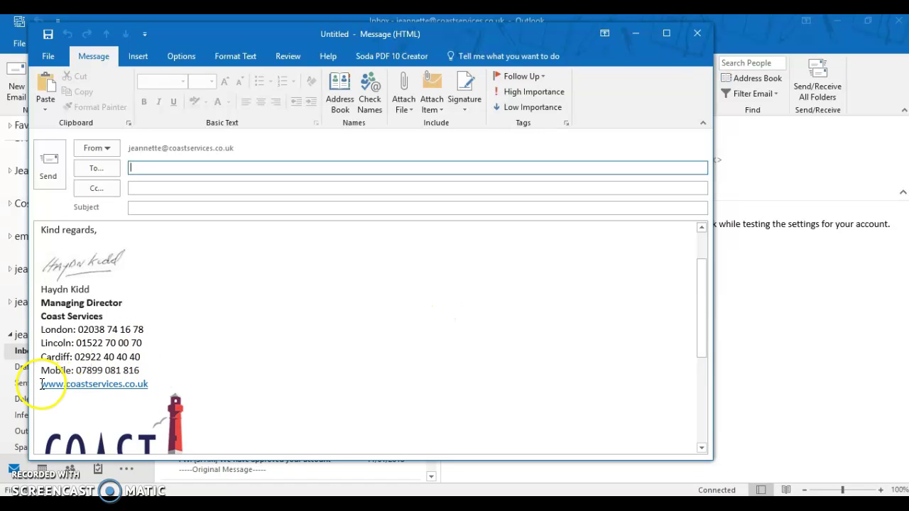
Test the website link in the signature by opening the Coast Services site, then return and close the draft email
{"action": "left_click", "coordinate": [132, 384]}
{"action": "left_click", "coordinate": [54, 389]}
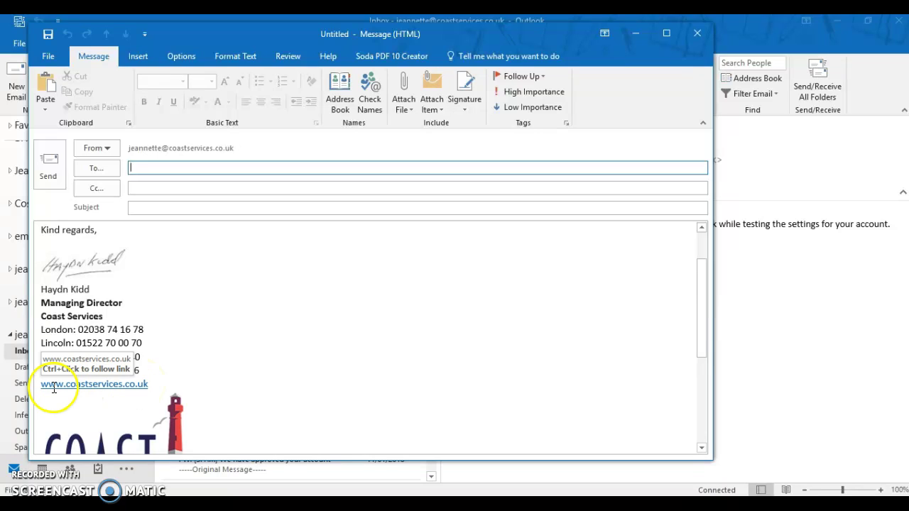
{"action": "left_click", "coordinate": [78, 386]}
{"action": "left_click", "coordinate": [82, 385]}
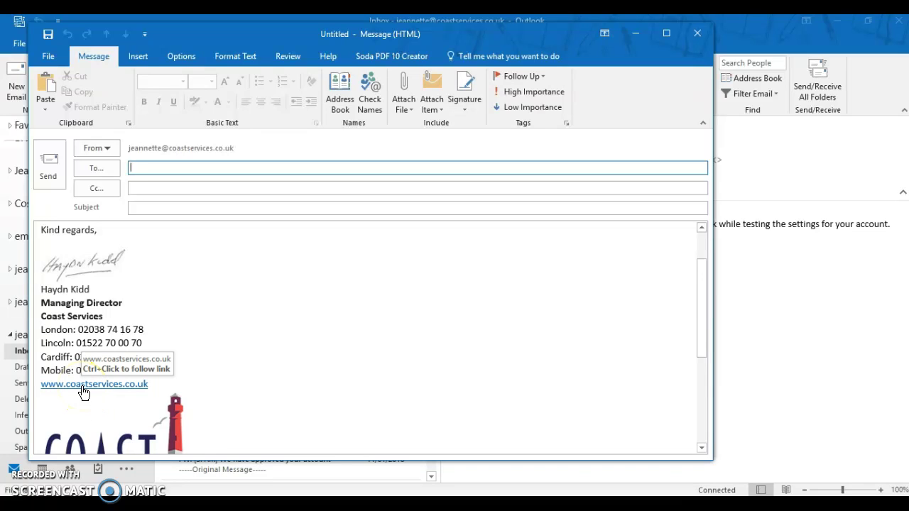
{"action": "left_click", "coordinate": [81, 387]}
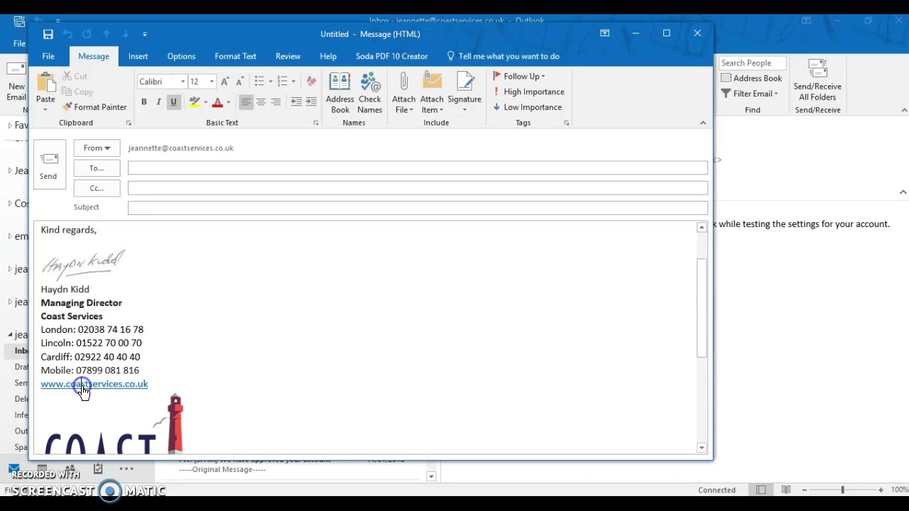
{"action": "left_click", "coordinate": [545, 321]}
{"action": "left_click", "coordinate": [746, 22]}
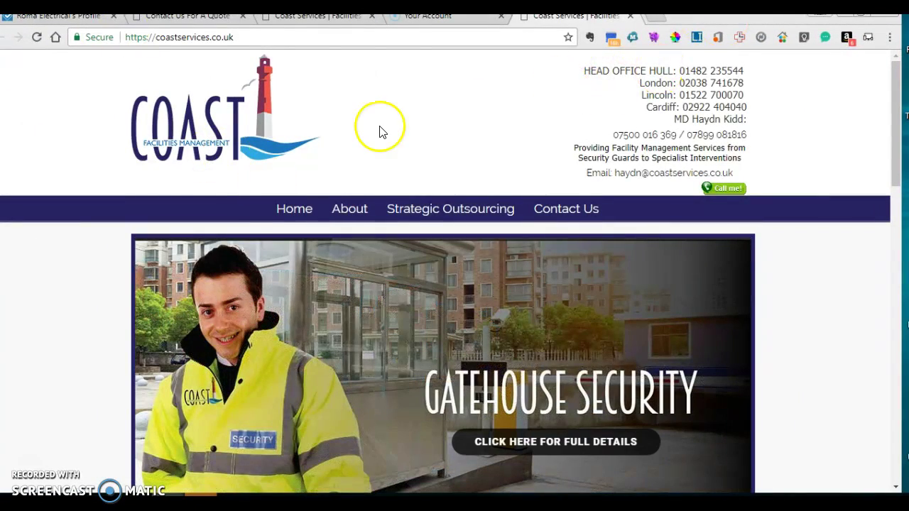
{"action": "left_click_drag", "start_coordinate": [415, 19], "coordinate": [298, 15]}
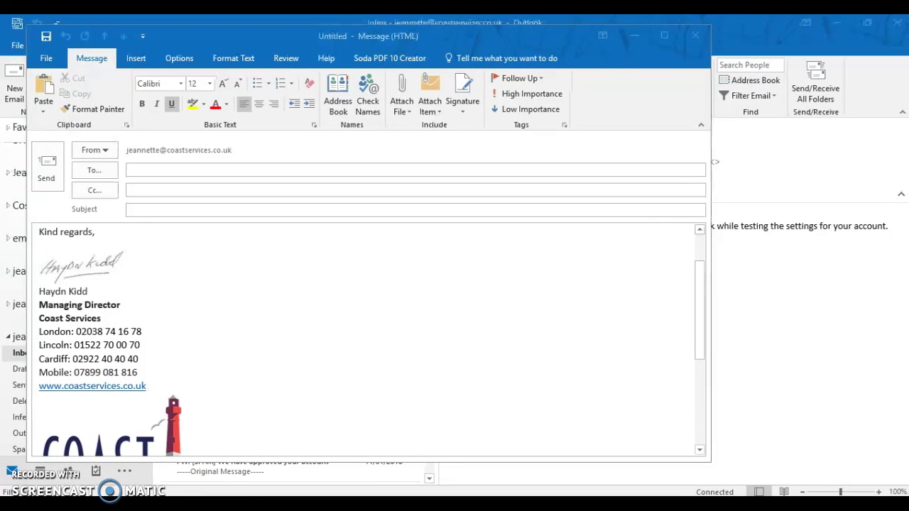
{"action": "left_click", "coordinate": [690, 33]}
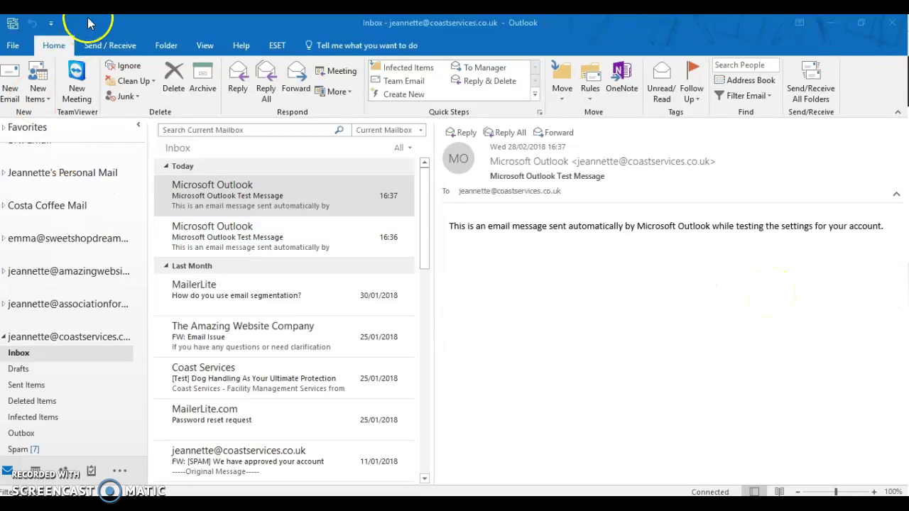
Reopen the signature editor from the mail options with the Coast Services signature ready for editing
{"action": "left_click", "coordinate": [19, 45]}
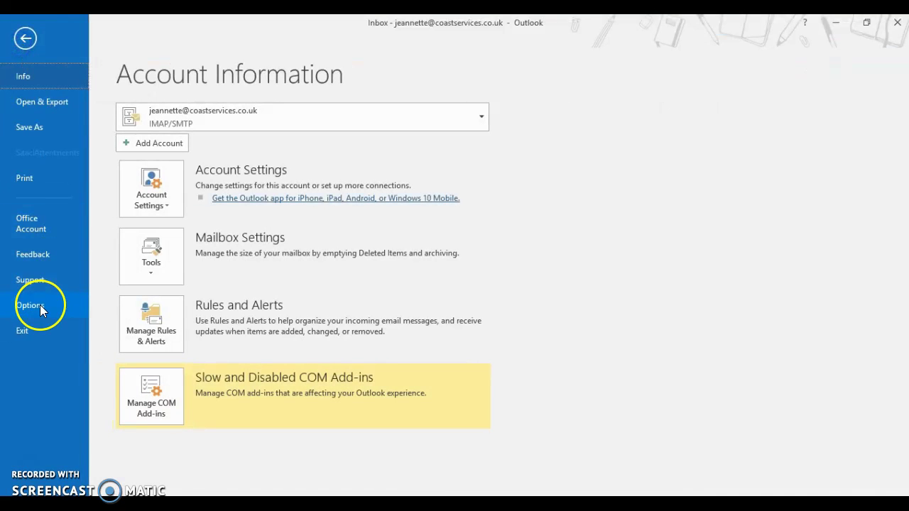
{"action": "left_click", "coordinate": [39, 305]}
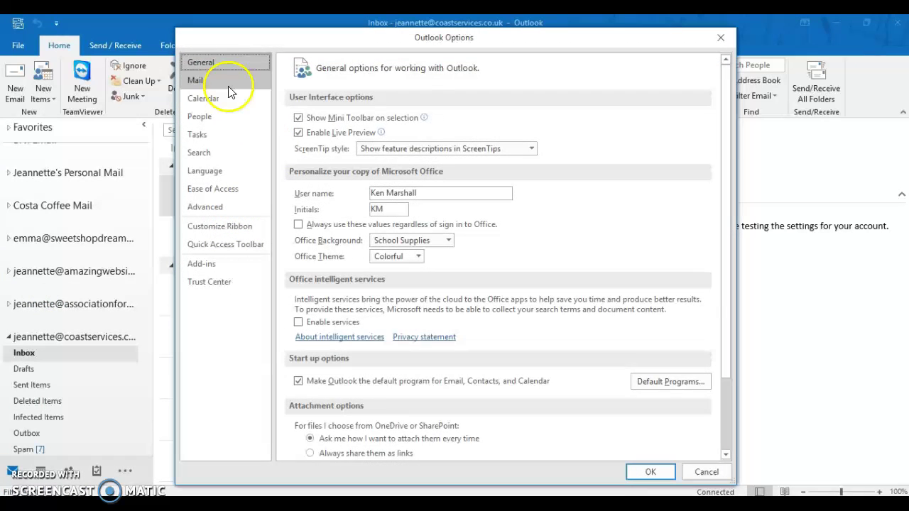
{"action": "left_click", "coordinate": [227, 84]}
{"action": "left_click", "coordinate": [681, 214]}
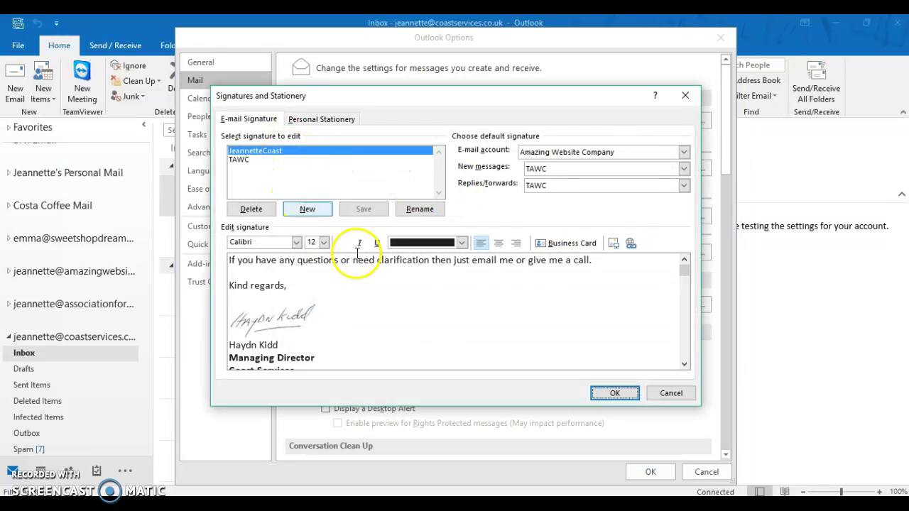
{"action": "left_click", "coordinate": [377, 301]}
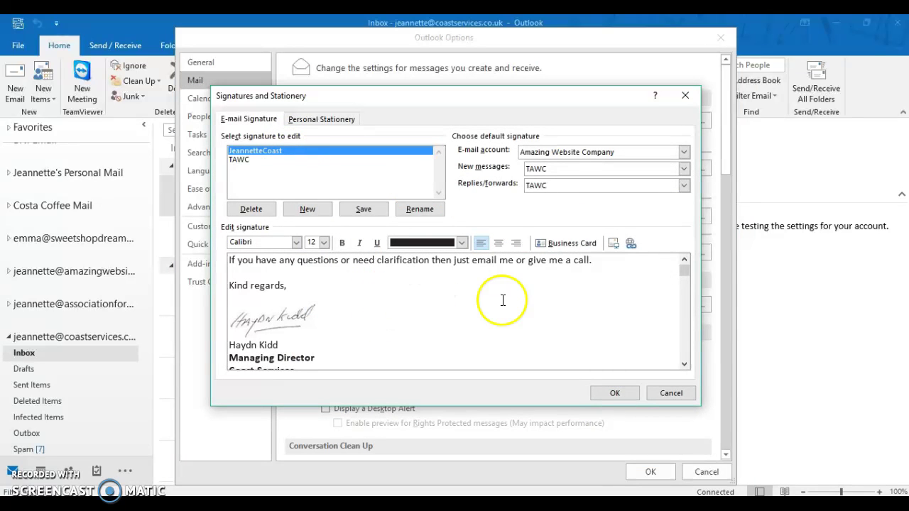
{"action": "left_click", "coordinate": [685, 364]}
{"action": "scroll", "coordinate": [685, 364], "scroll_direction": "down", "scroll_amount": 8}
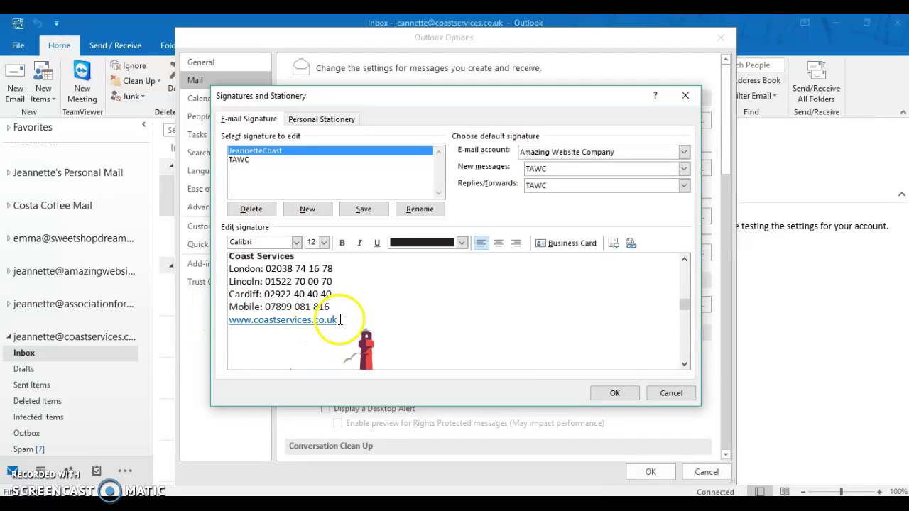
{"action": "left_click_drag", "start_coordinate": [340, 320], "coordinate": [229, 314]}
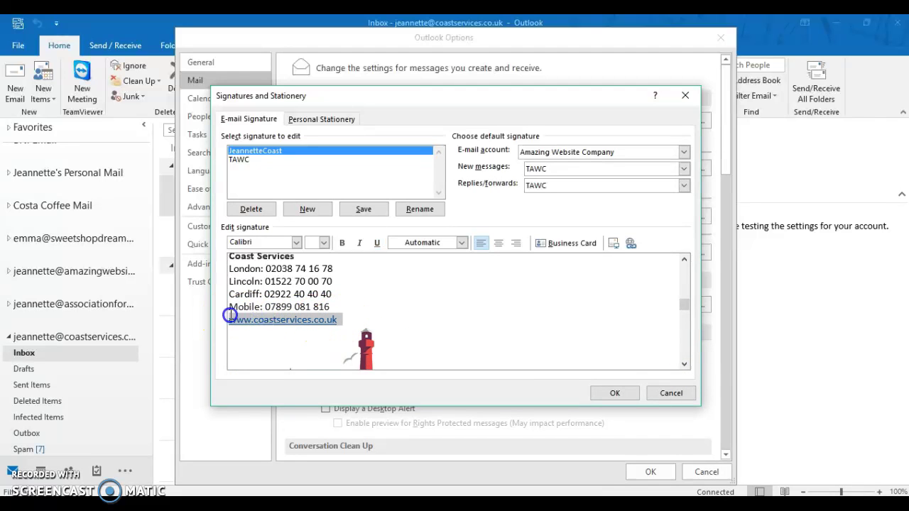
{"action": "left_click", "coordinate": [630, 244]}
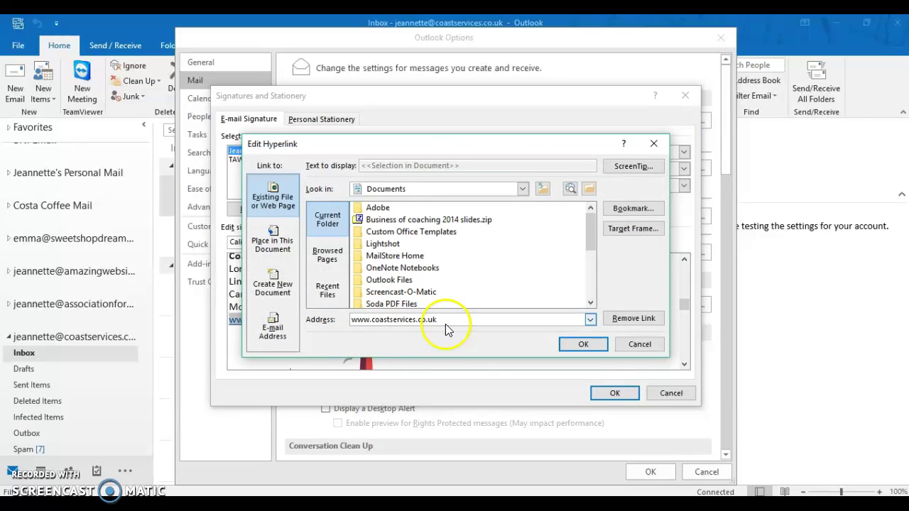
{"action": "left_click", "coordinate": [579, 345]}
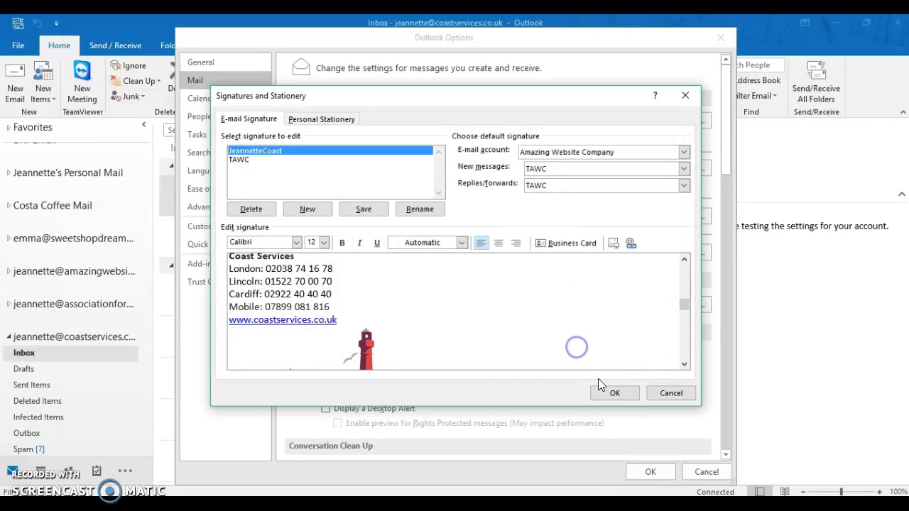
{"action": "left_click", "coordinate": [362, 209]}
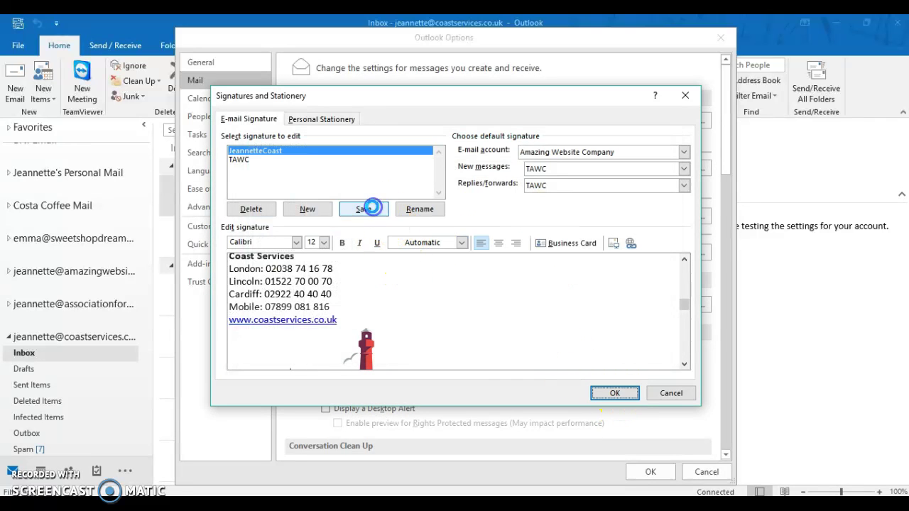
{"action": "left_click", "coordinate": [608, 394]}
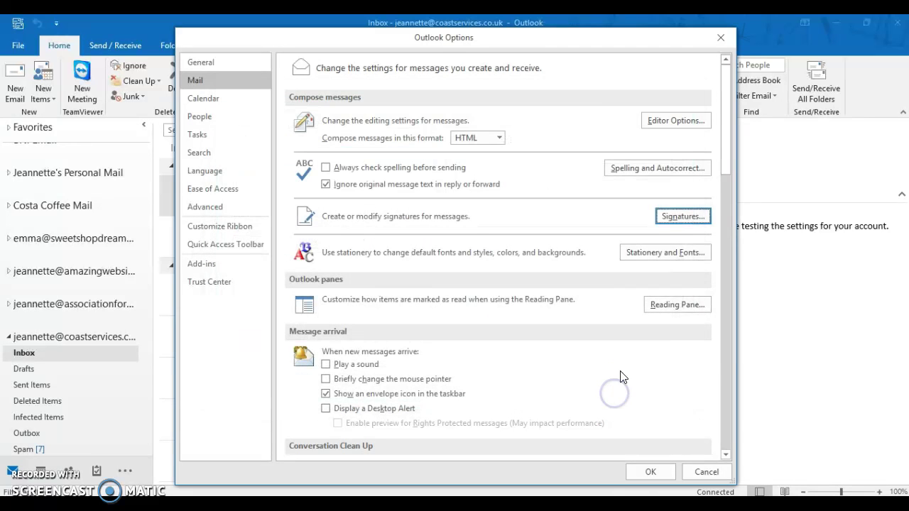
{"action": "left_click", "coordinate": [655, 472]}
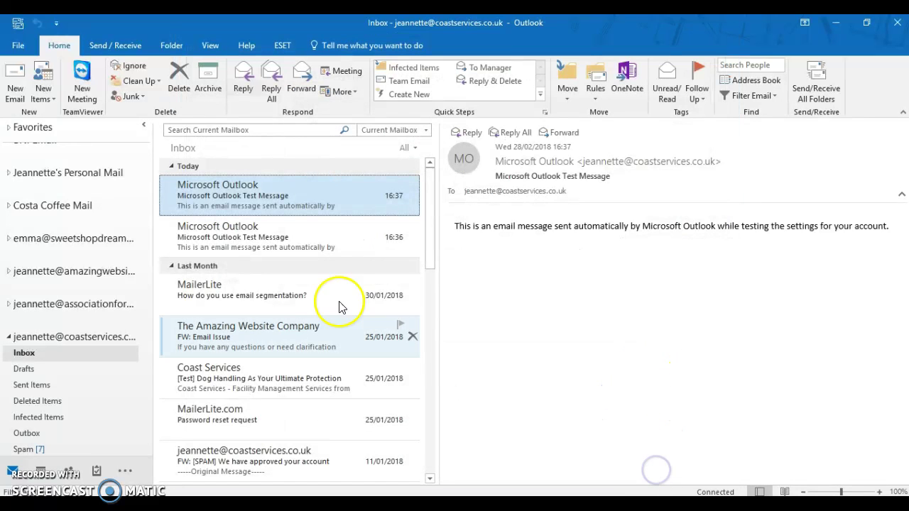
Start another new email and check the updated signature down to the accreditation logos
{"action": "left_click", "coordinate": [16, 89]}
{"action": "scroll", "coordinate": [372, 287], "scroll_direction": "down", "scroll_amount": 3}
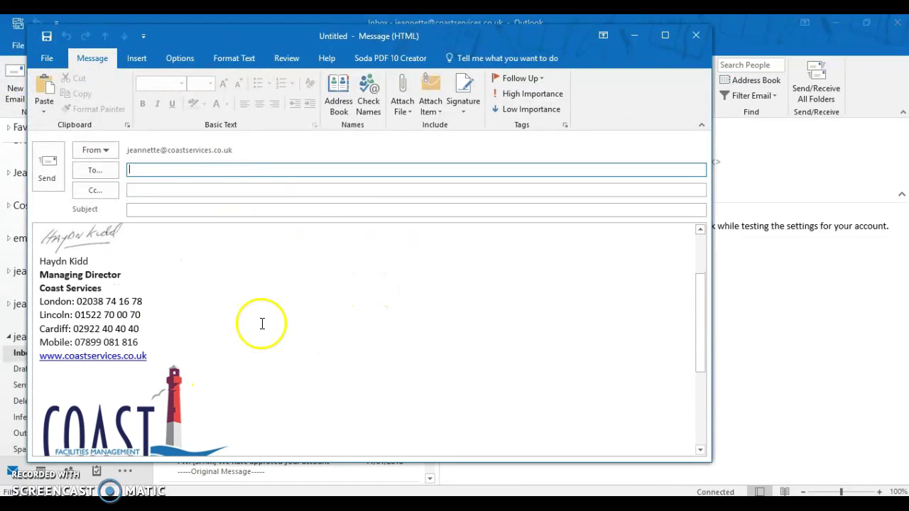
{"action": "scroll", "coordinate": [262, 320], "scroll_direction": "down", "scroll_amount": 5}
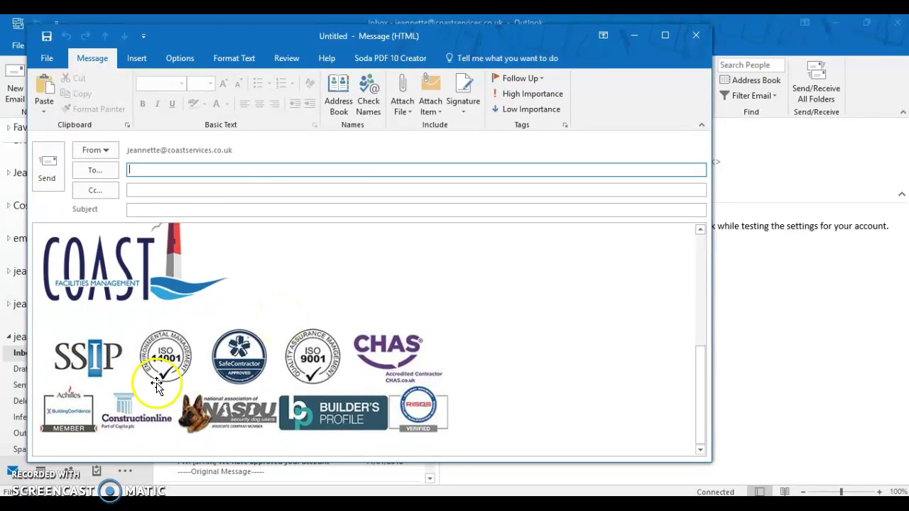